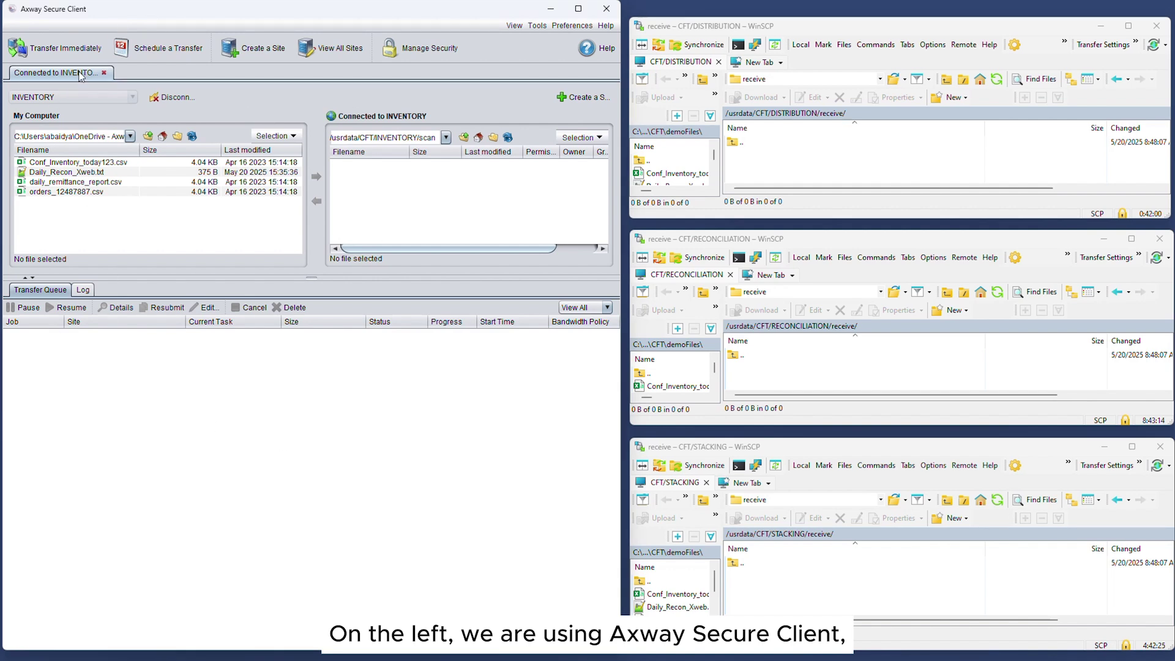
left_click(822, 28)
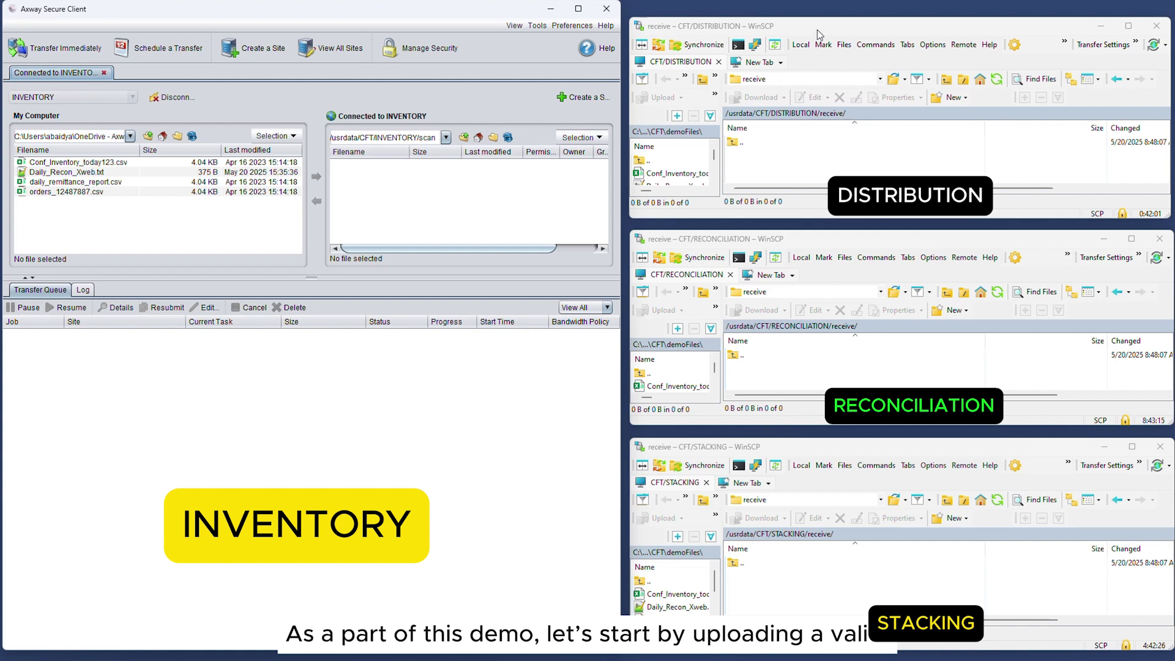
left_click(824, 51)
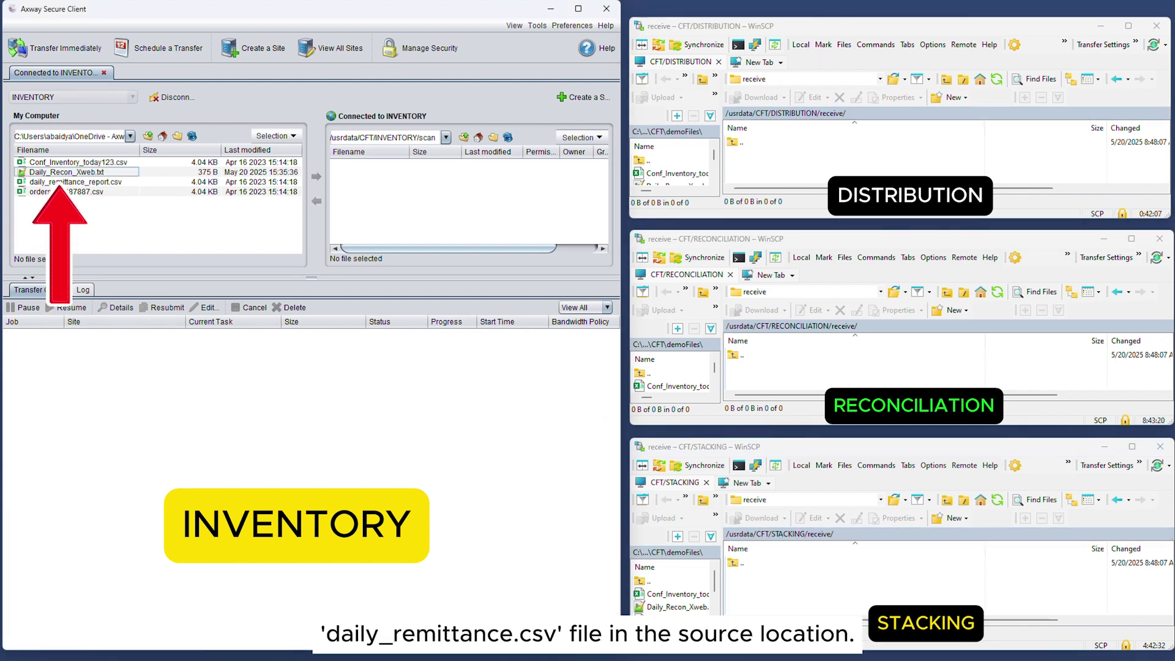
Upload daily_remittance_report.csv from the local folder to the INVENTORY scan folder and refresh the remote listing.
left_click(54, 182)
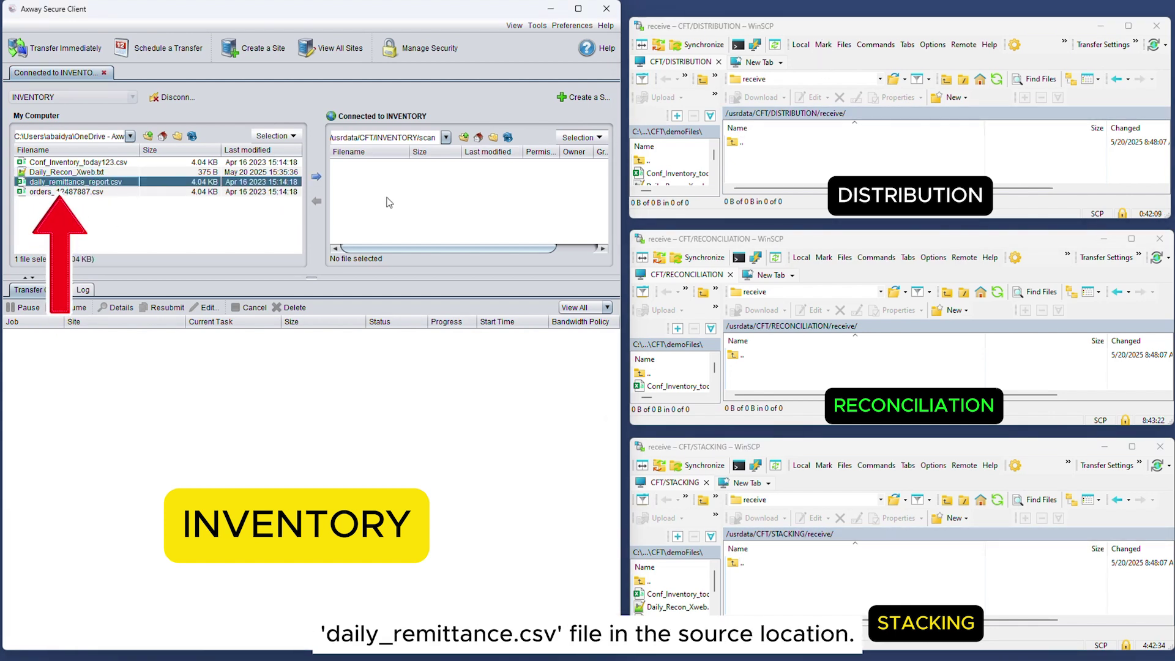
left_click(317, 177)
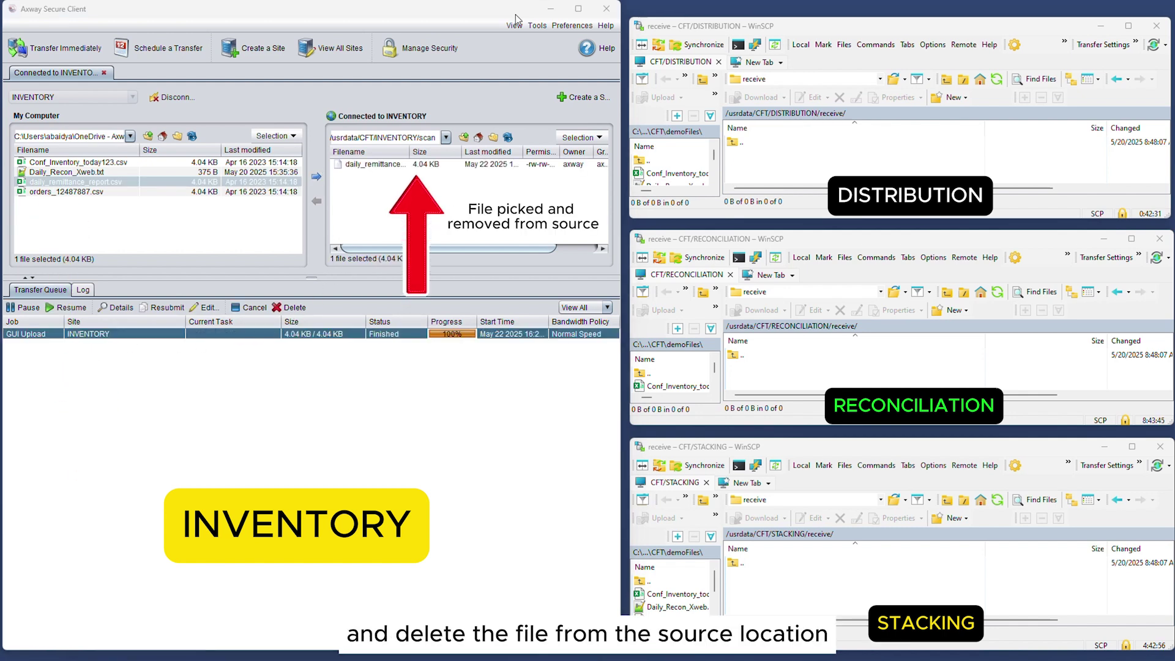
left_click(508, 137)
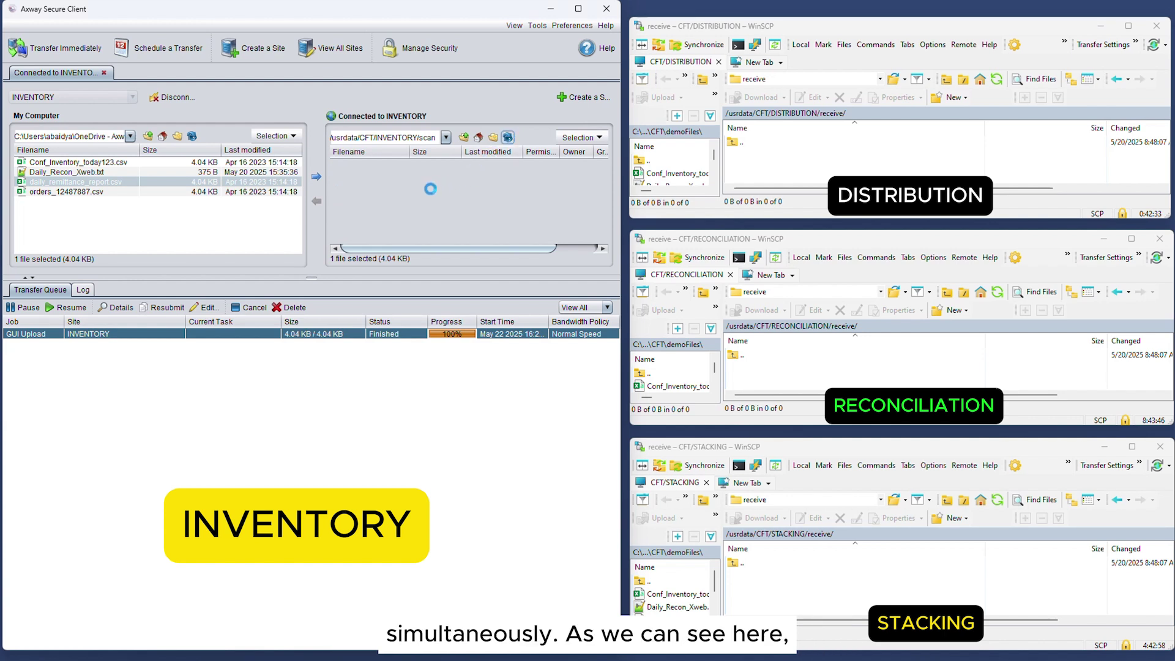
Refresh the DISTRIBUTION, RECONCILIATION and STACKING receive folders in WinSCP and select the delivered daily remittance report in each.
left_click(996, 80)
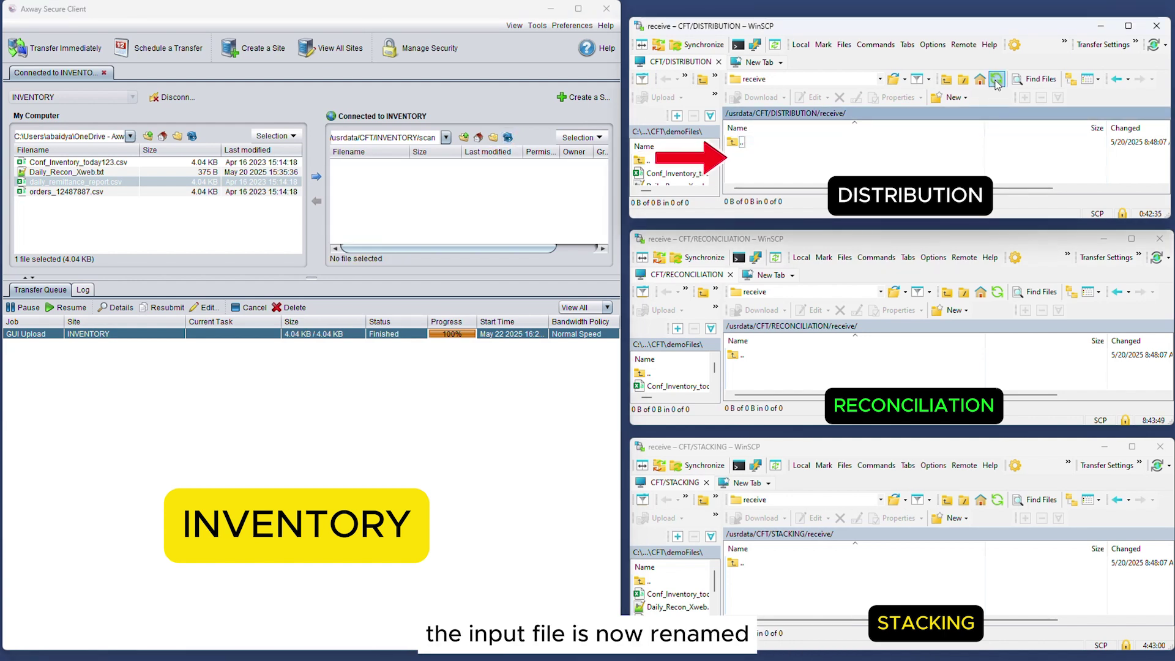
left_click(997, 292)
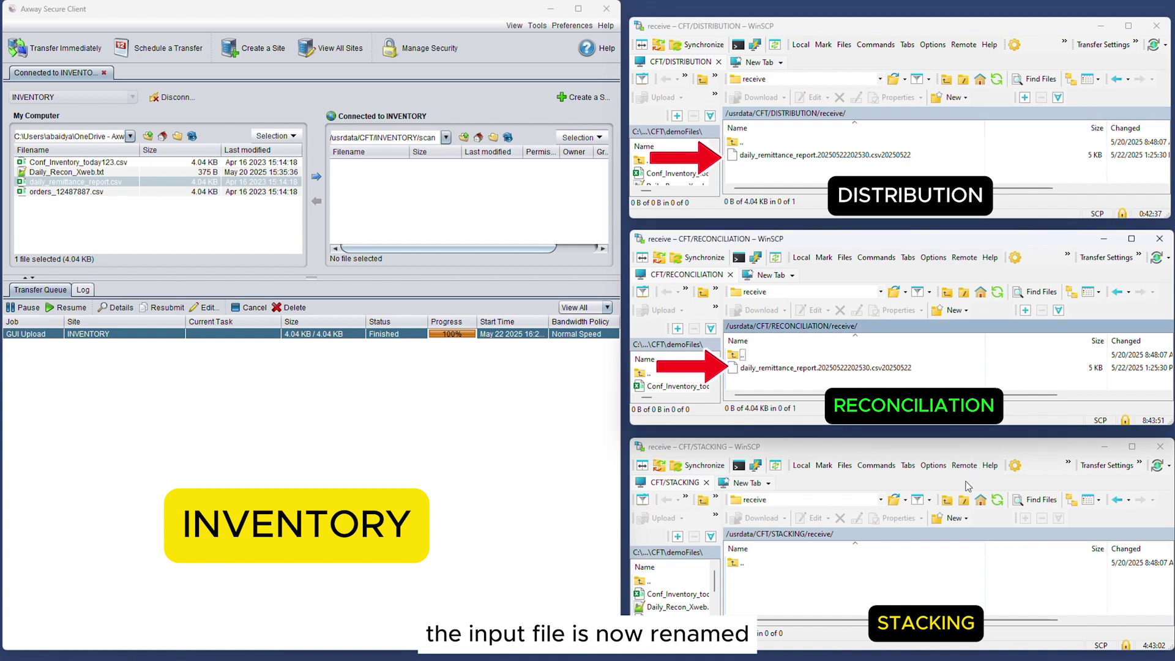
left_click(994, 501)
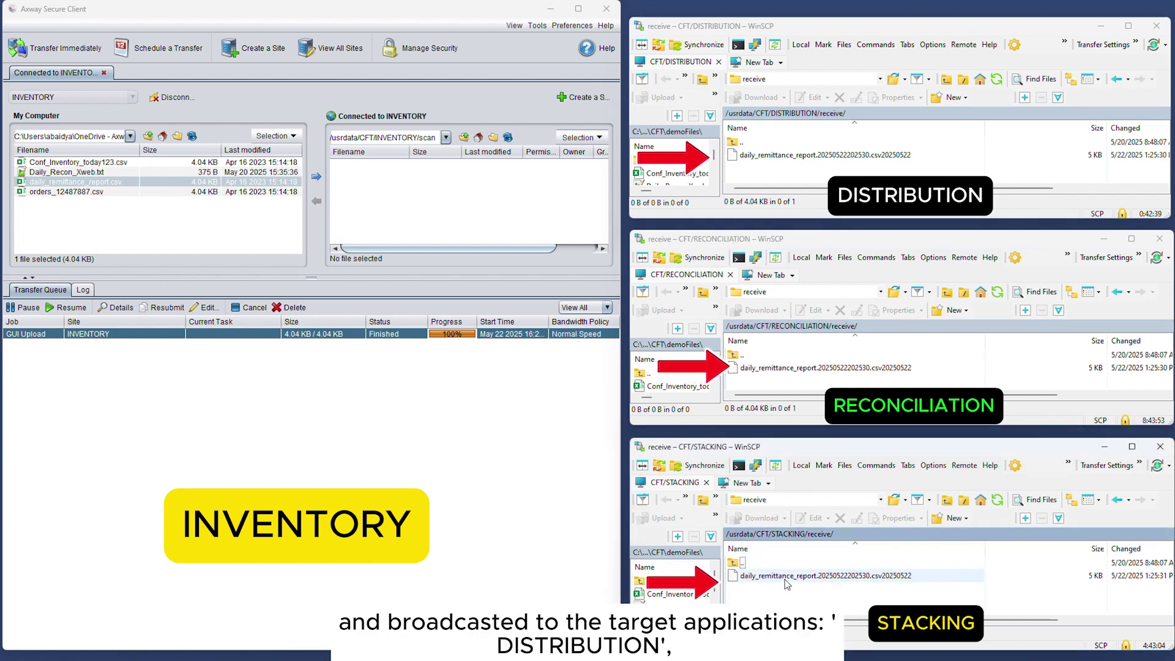
left_click(787, 576)
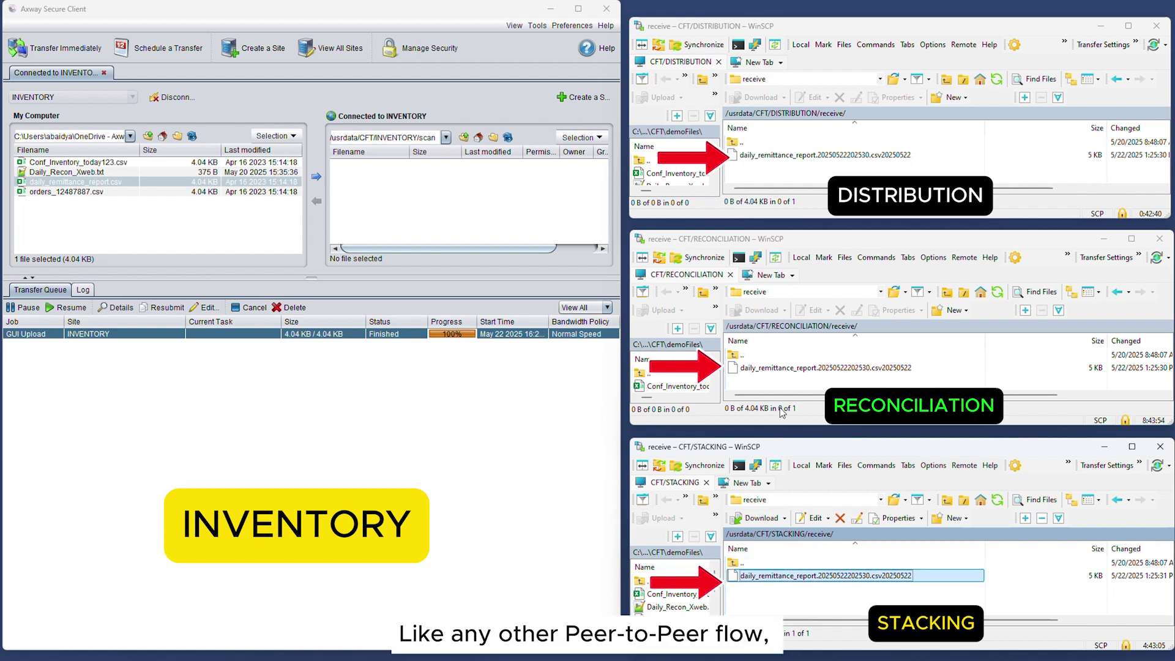
left_click(777, 371)
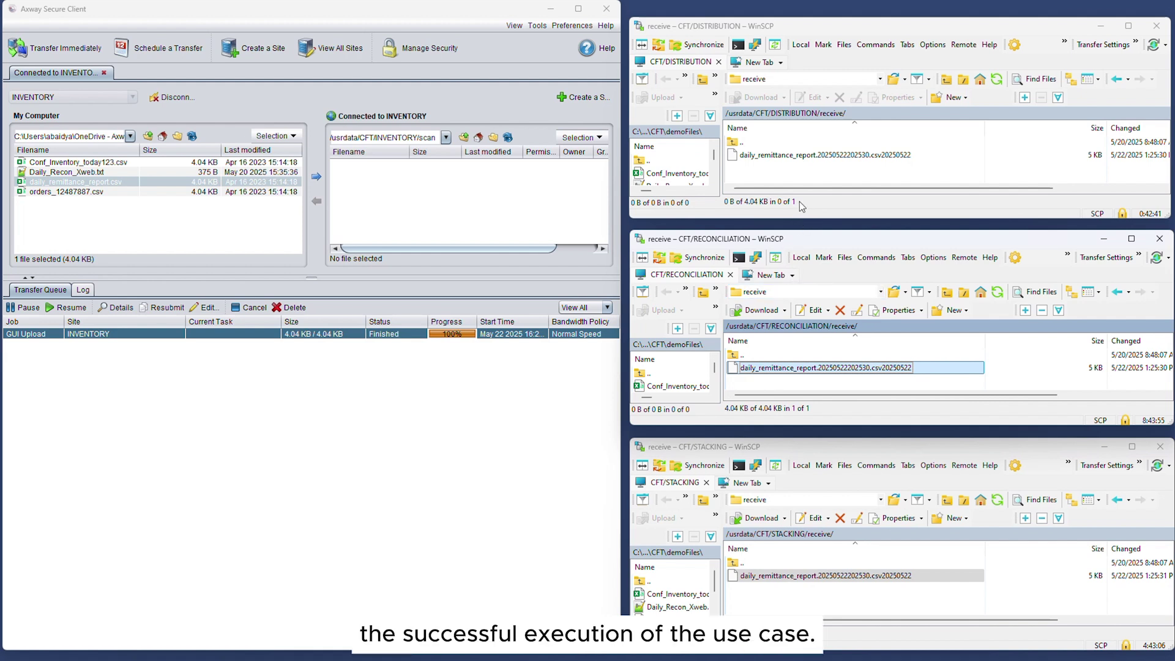
left_click(798, 155)
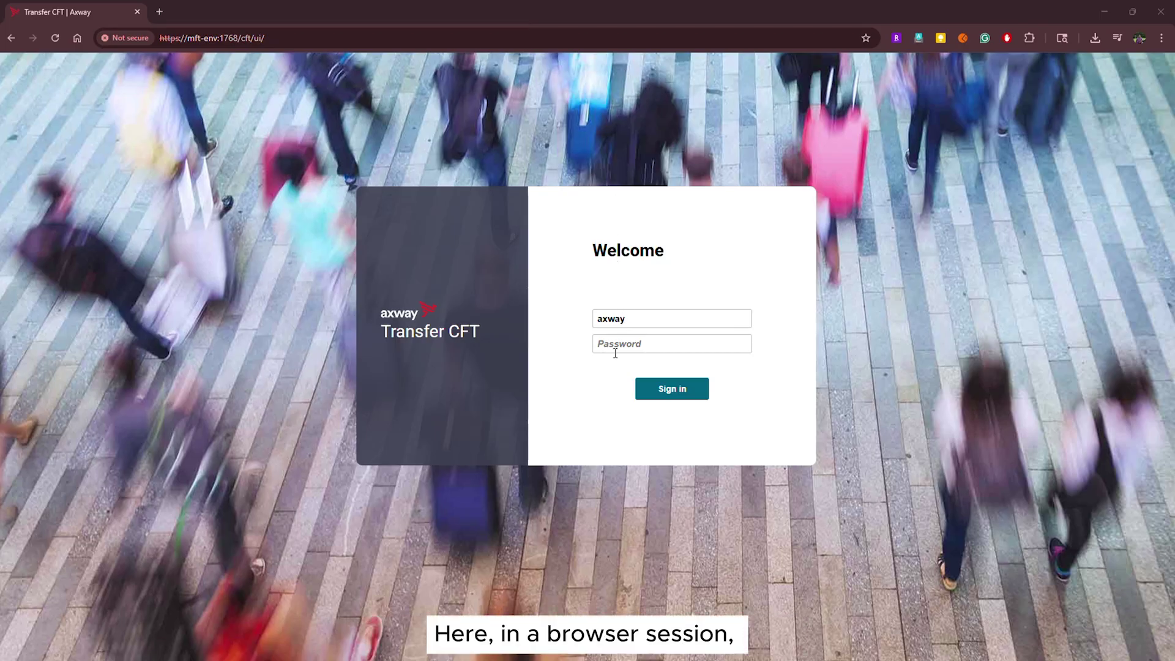
Switch to Transfer CFT in the browser and sign in to the prefilled account by entering its password.
left_click(615, 352)
type("••••")
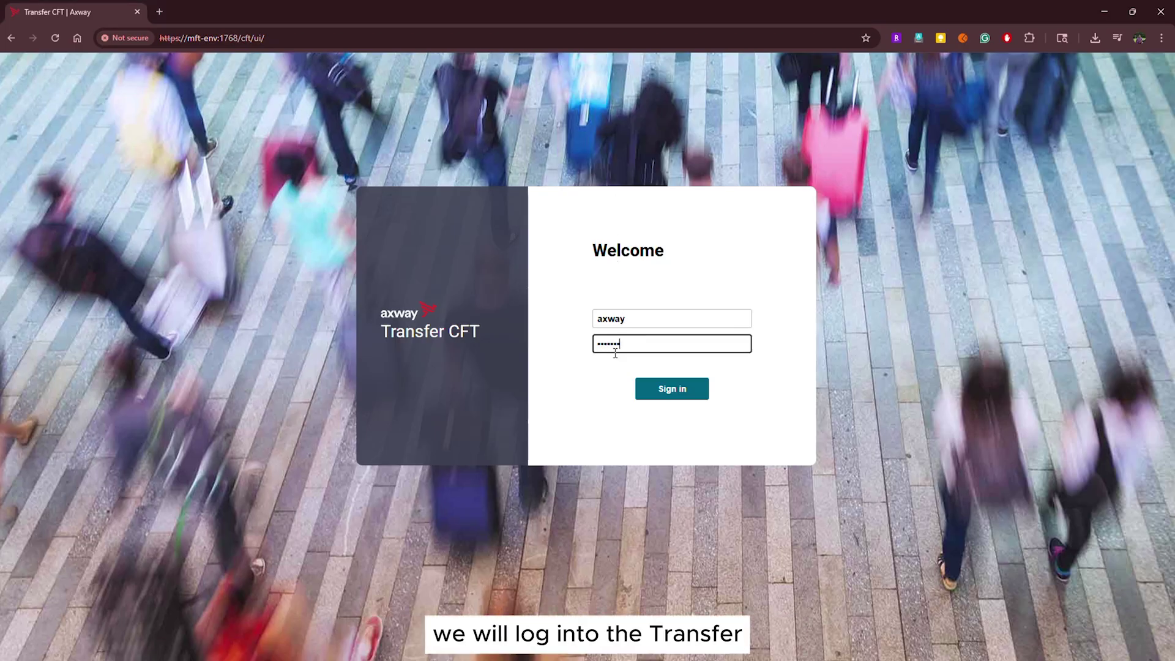
key("Return")
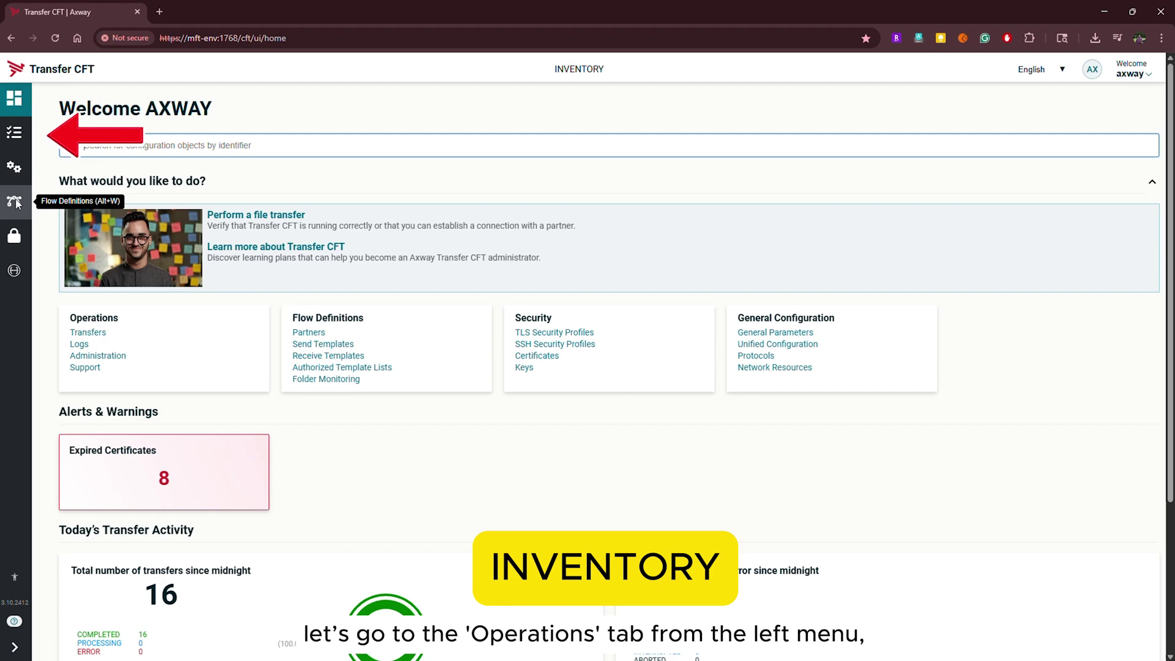
In the transfers list, mark the three latest transfers to DISTRIBUTION, RECONCILIATION and STACKING, and open the details of transfer A000000Y.
left_click(15, 134)
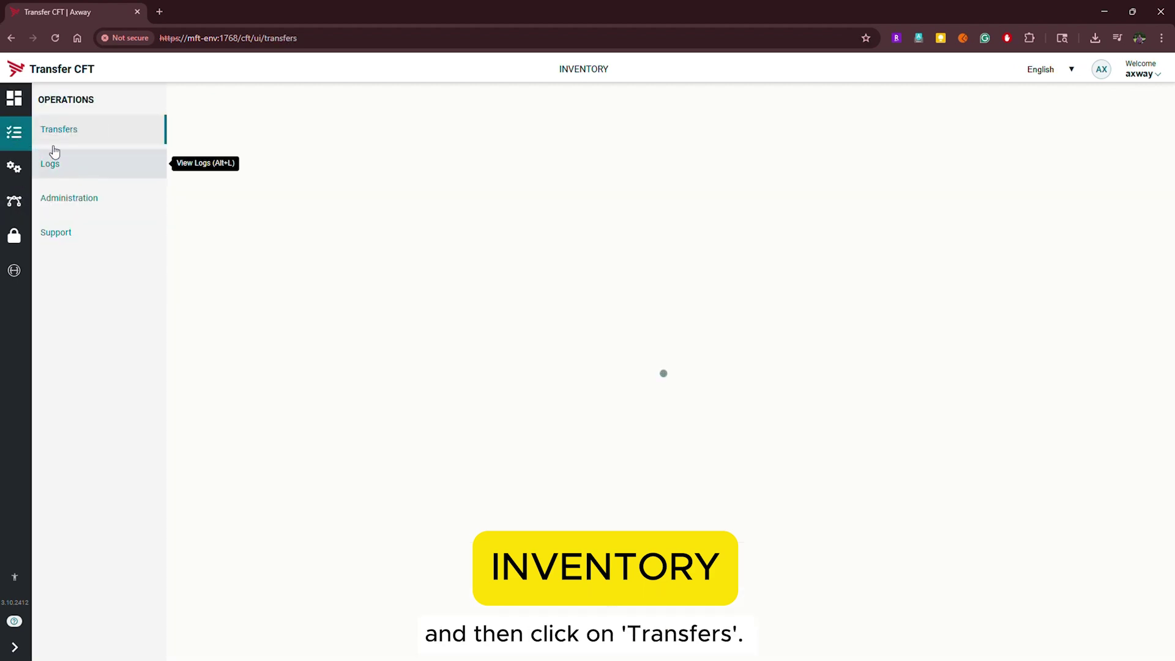
left_click(77, 129)
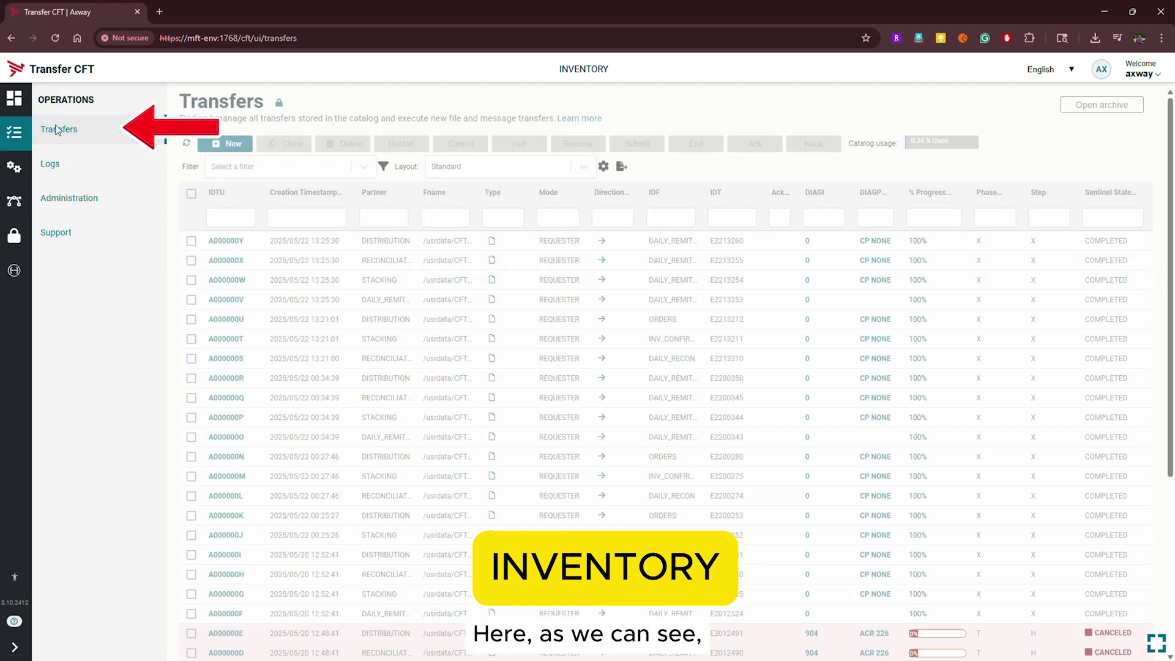
left_click(191, 281)
left_click(191, 261)
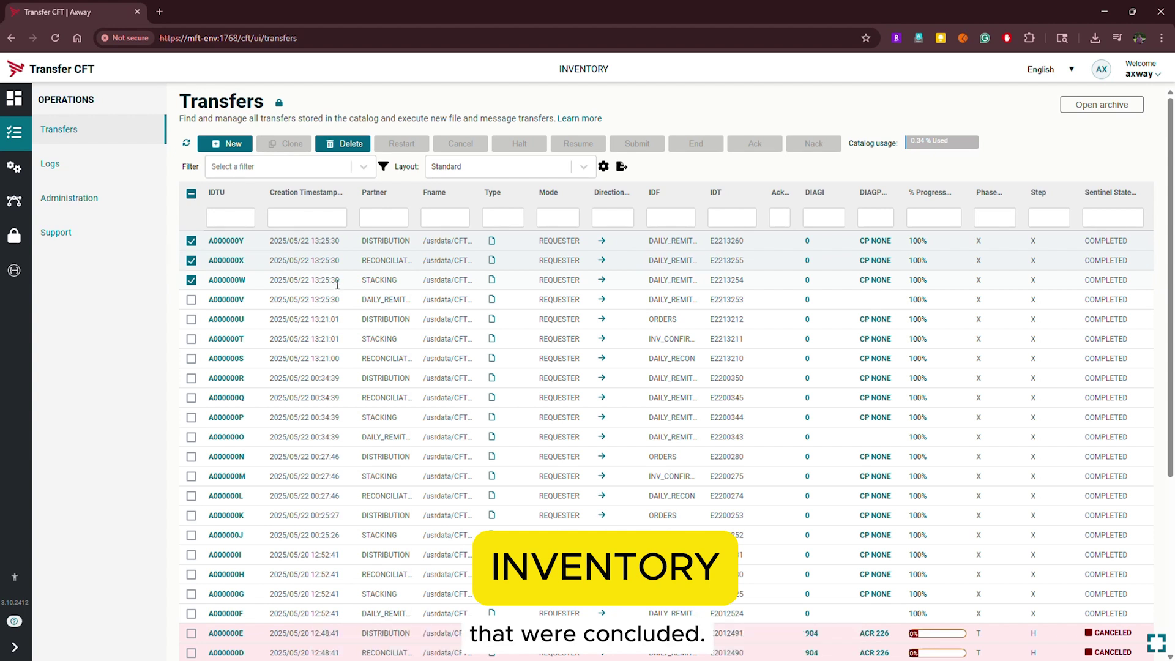
left_click(335, 262)
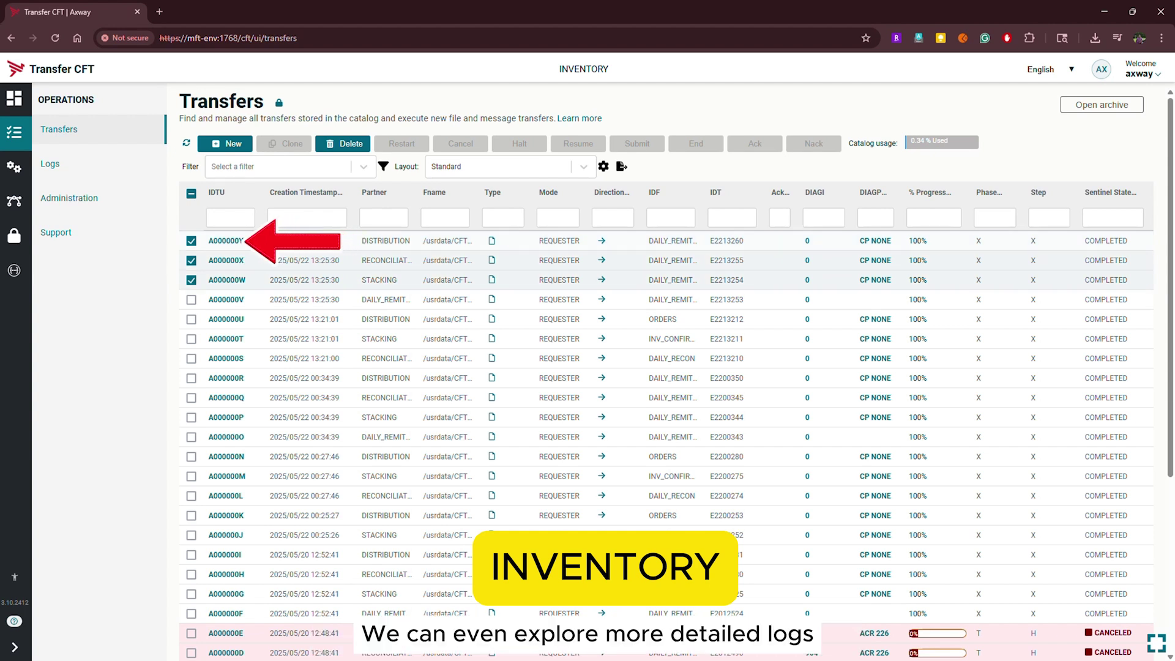
left_click(222, 242)
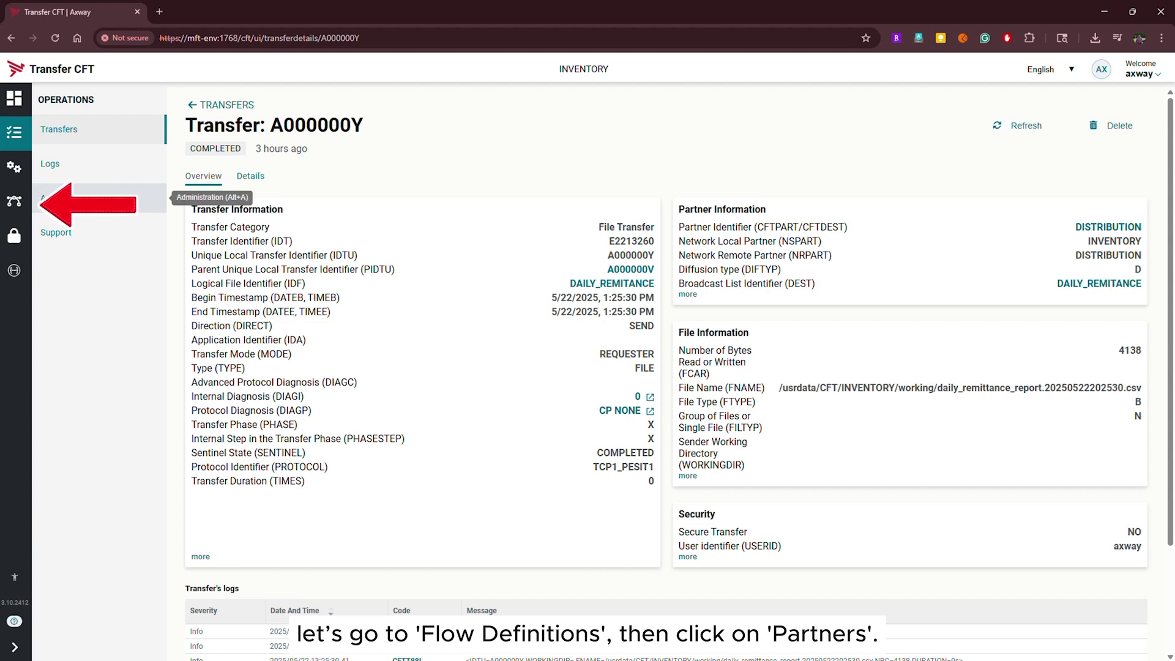
Open the partner definitions and filter them by Nspart INVENTORY.
left_click(12, 203)
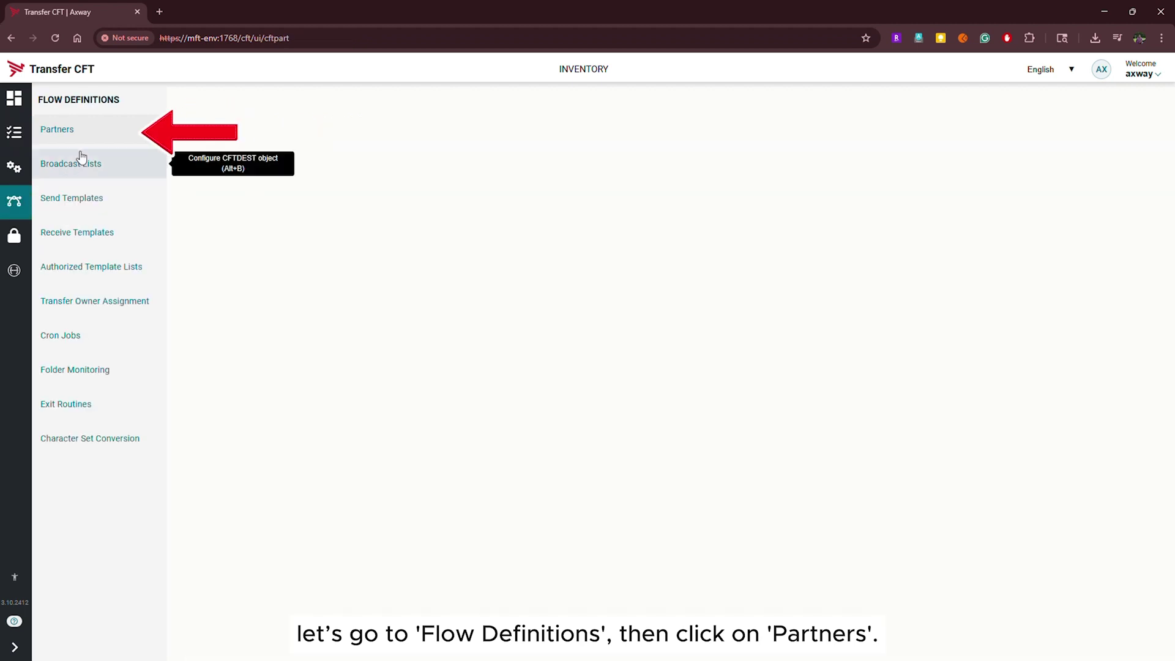
left_click(68, 129)
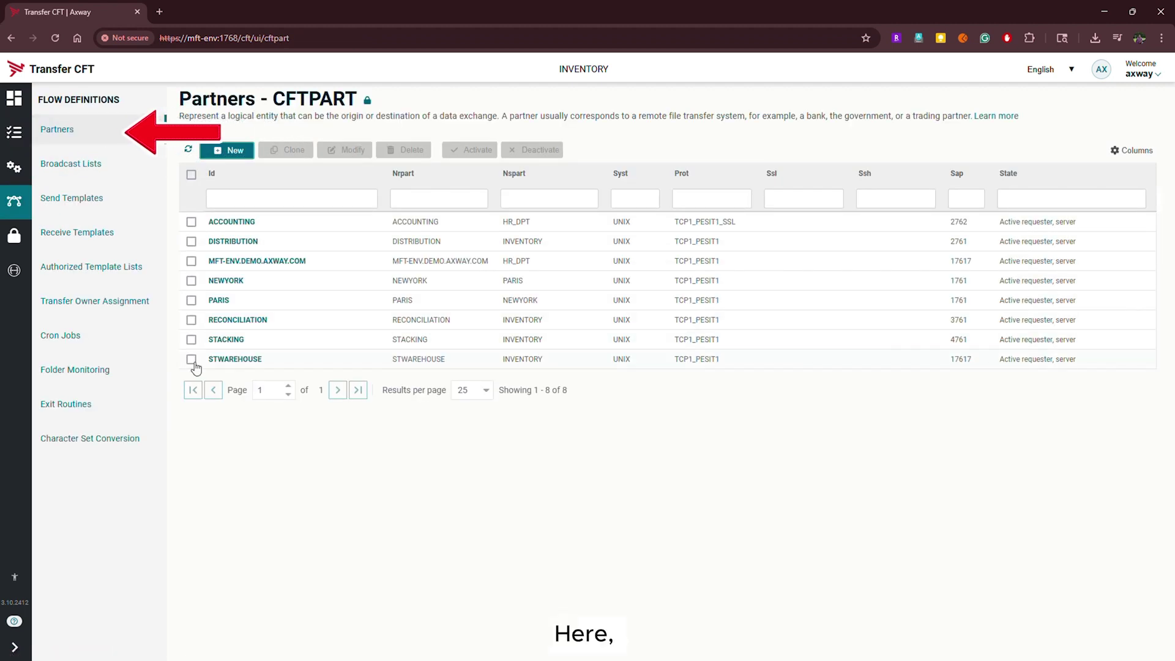
left_click(536, 199)
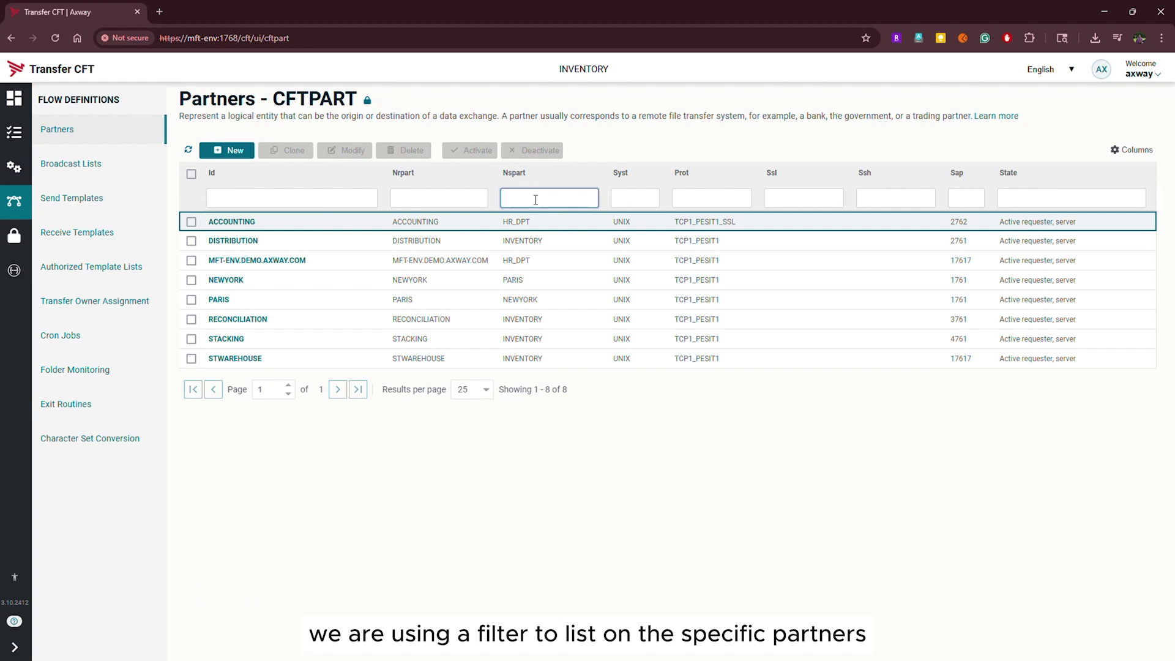
type("INVENTORY")
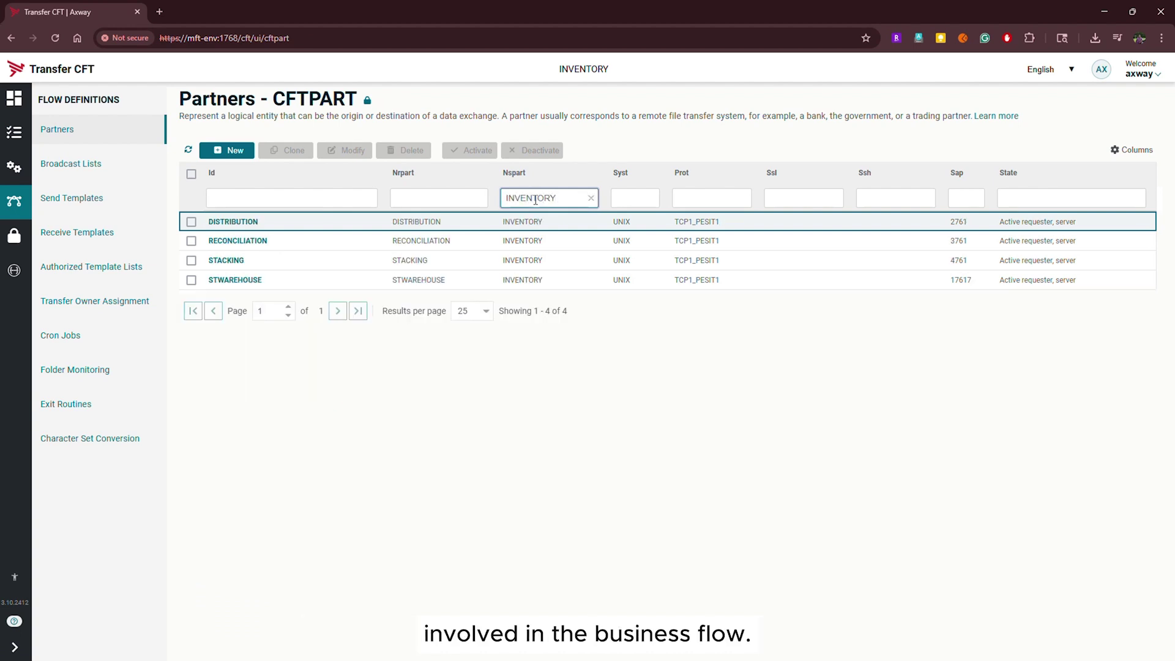
Select the DISTRIBUTION, RECONCILIATION and STACKING partners in the filtered list.
left_click(195, 361)
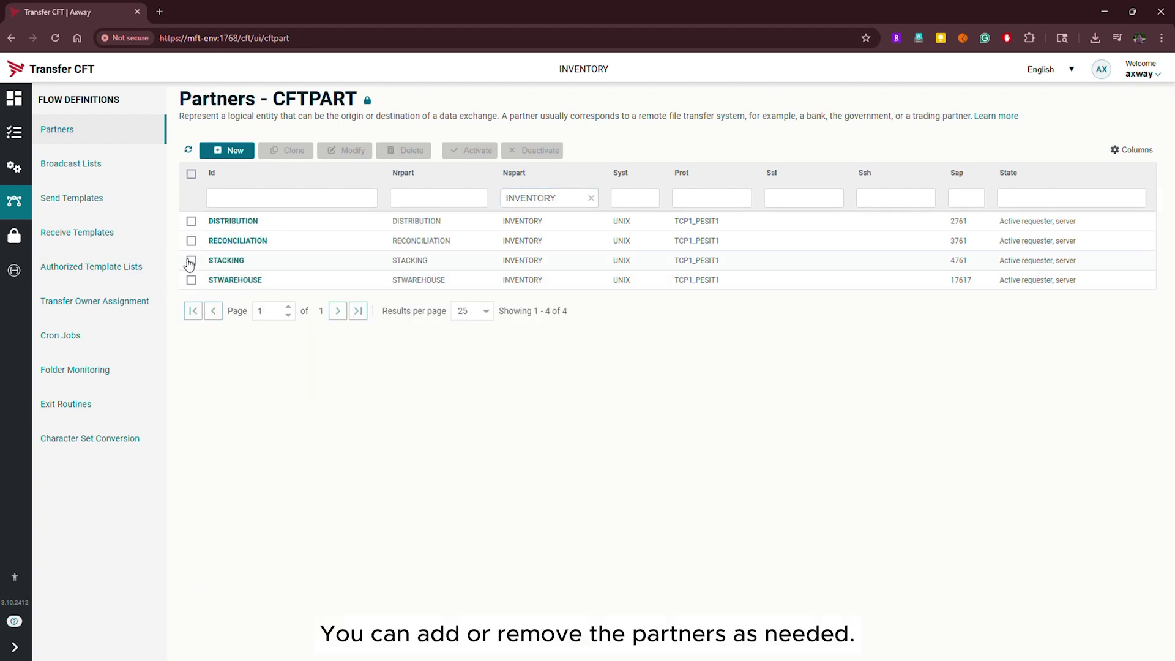
left_click(191, 221)
left_click(191, 241)
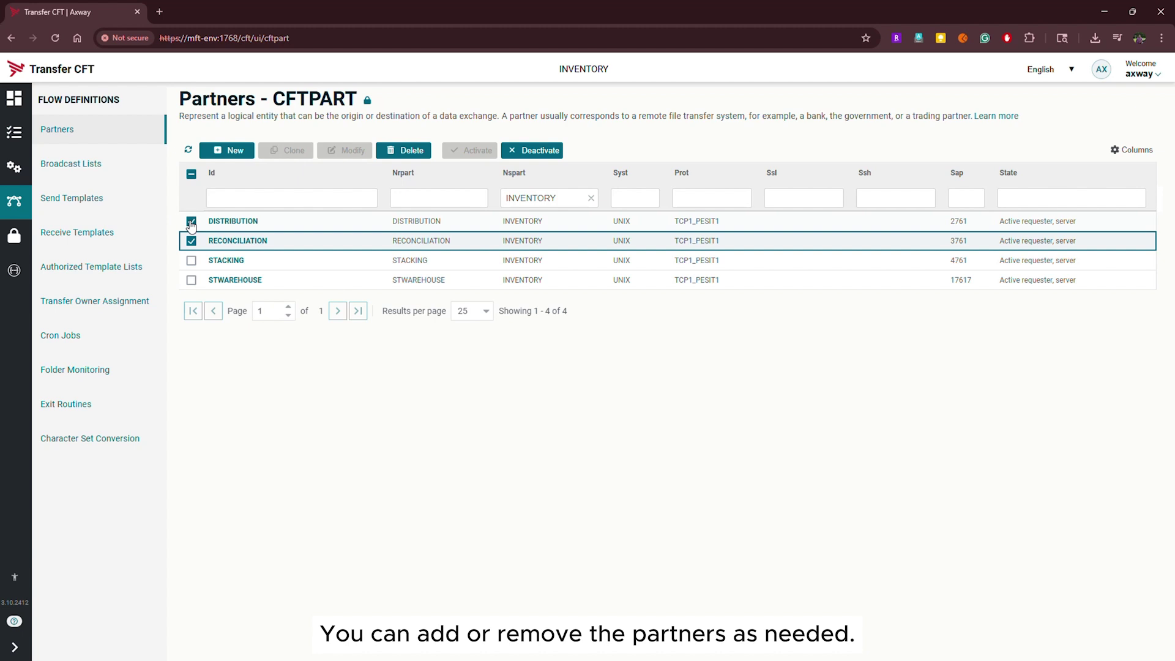
left_click(192, 261)
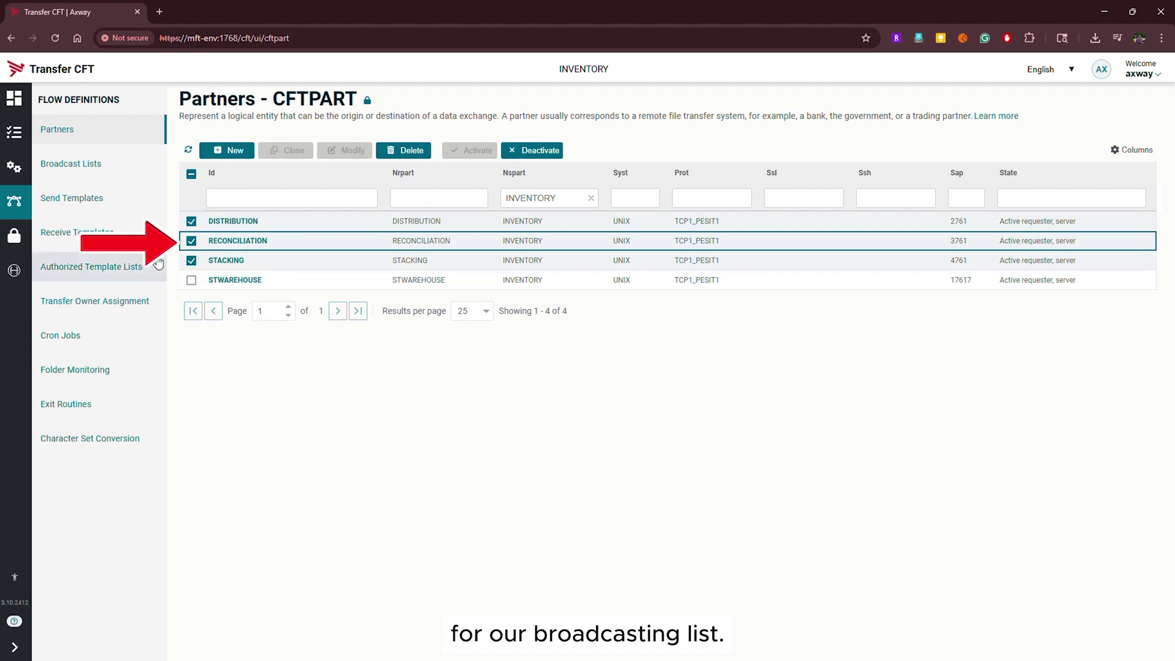
Open the DAILY_REMITANCE broadcast list for modification and review its partner list and other settings.
left_click(78, 165)
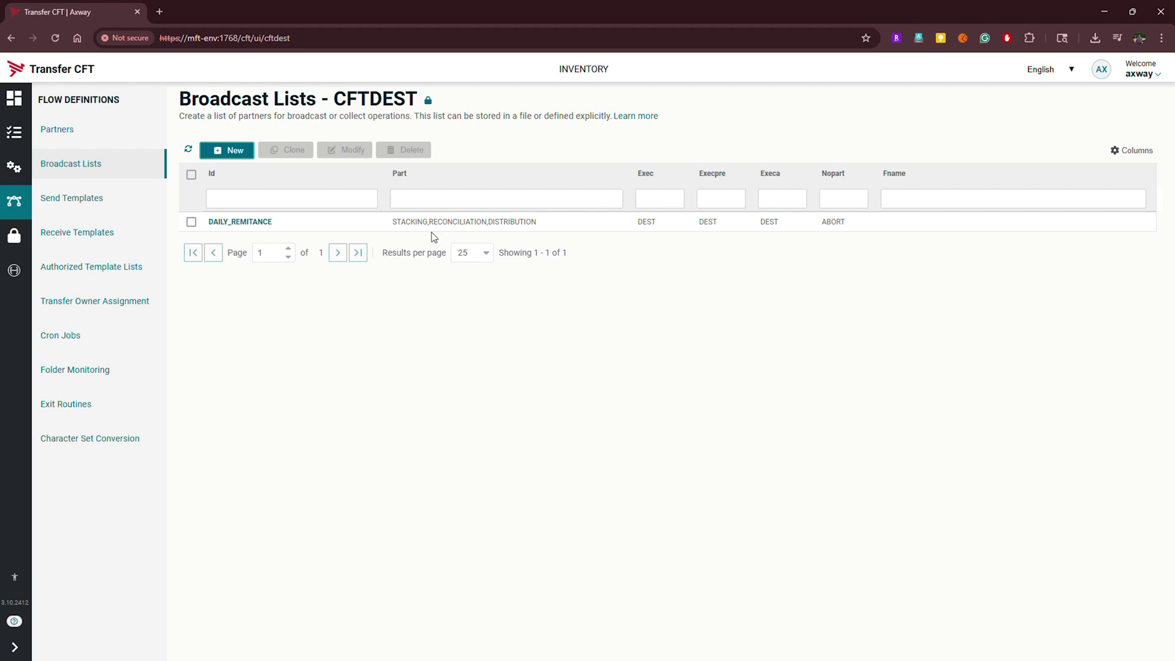
left_click_drag(397, 222, 589, 225)
left_click(389, 225)
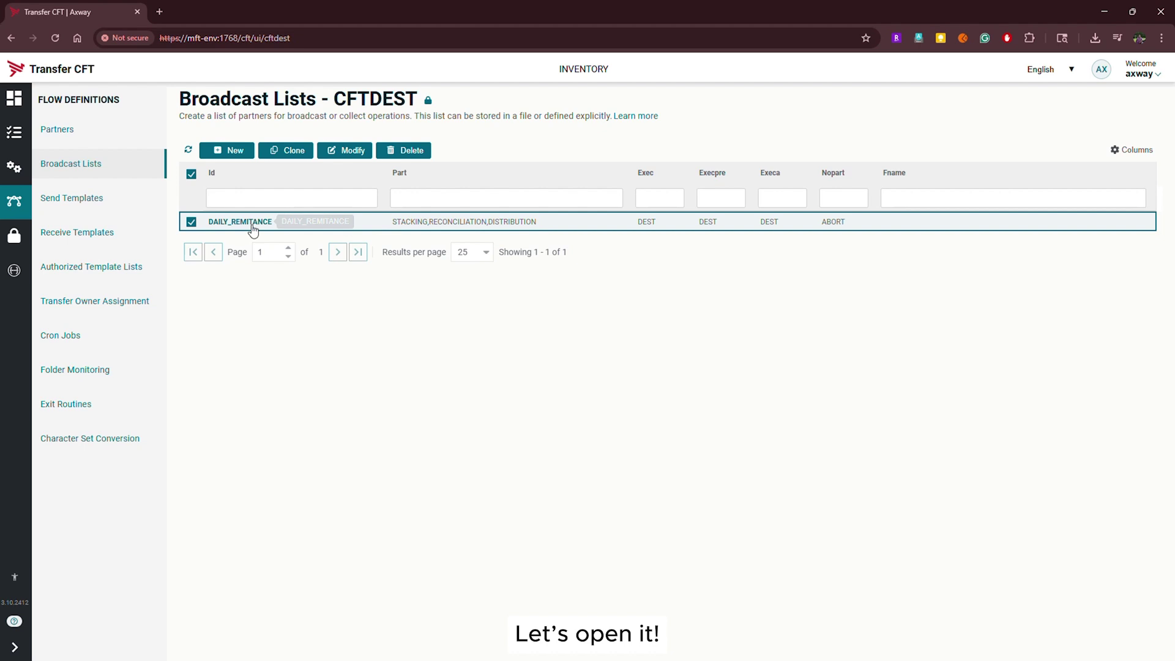
left_click(219, 224)
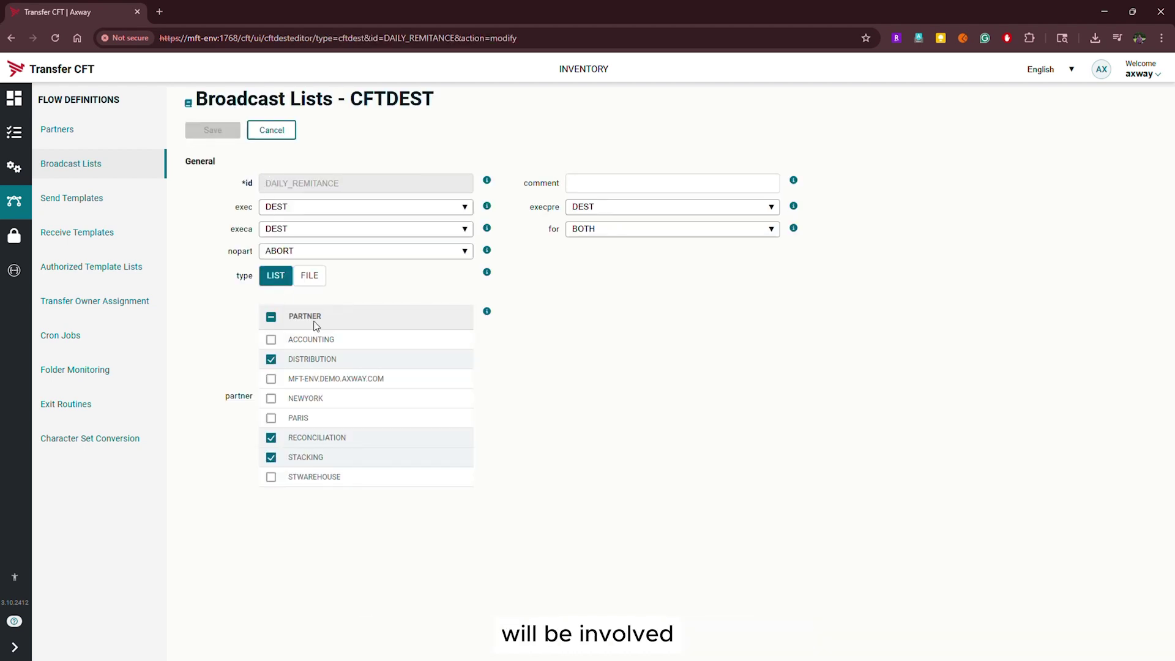
mouse_move(494, 313)
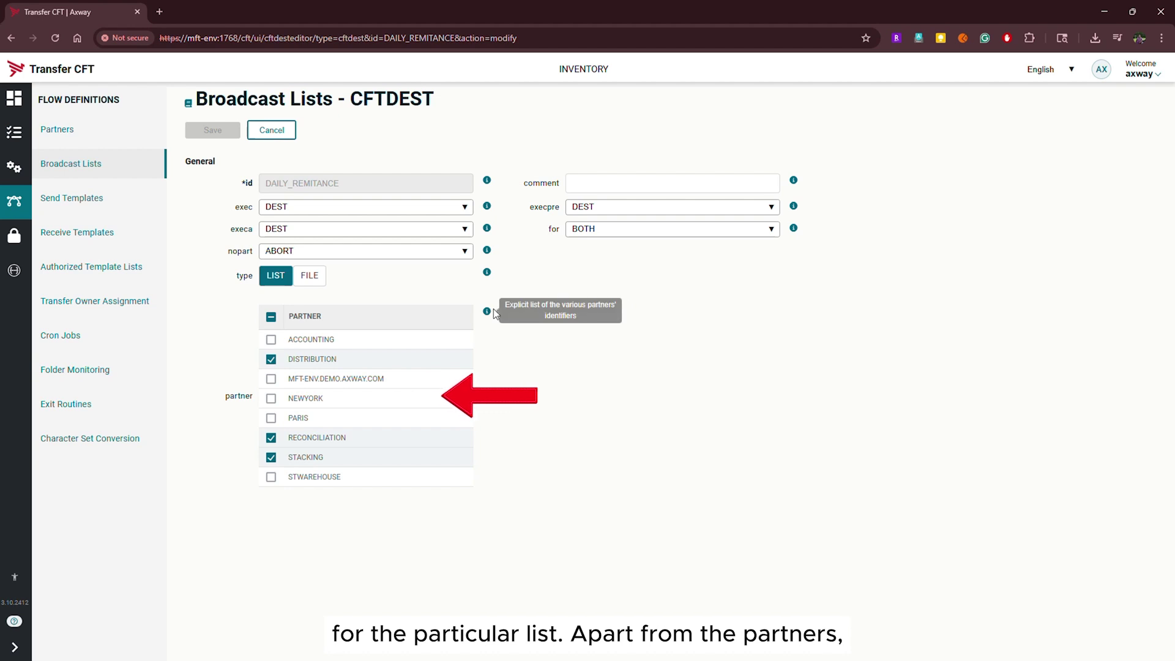
mouse_move(488, 230)
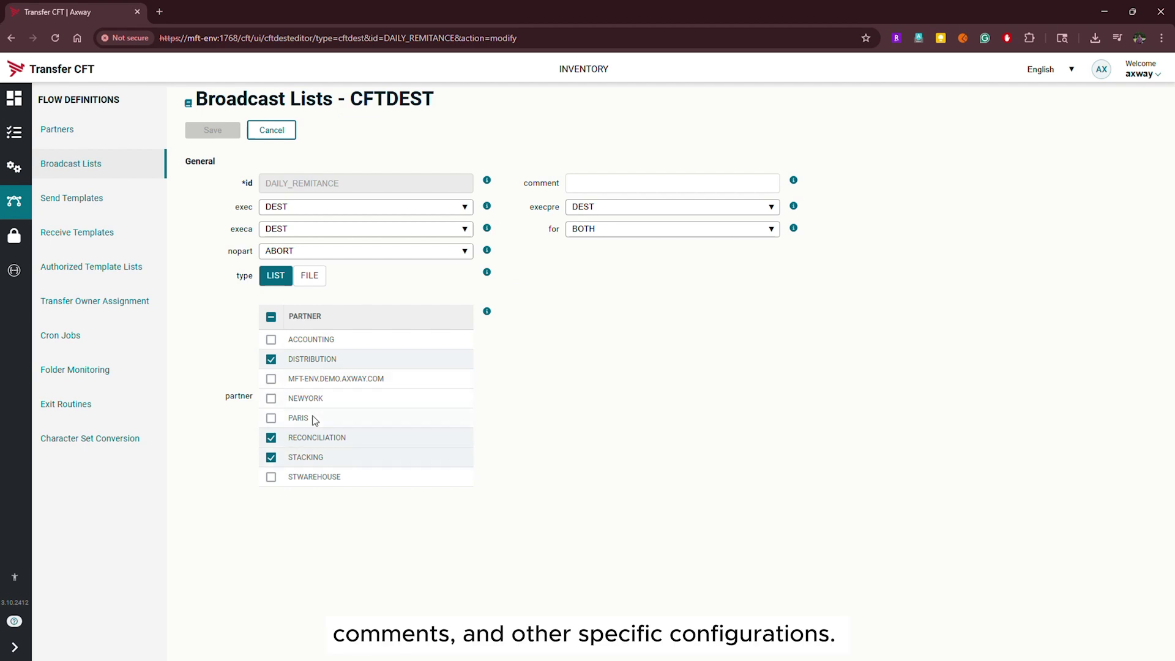
Try toggling the PARIS and MFT-ENV.DEMO.AXWAY.COM partners in the DAILY_REMITANCE broadcast list.
left_click(293, 419)
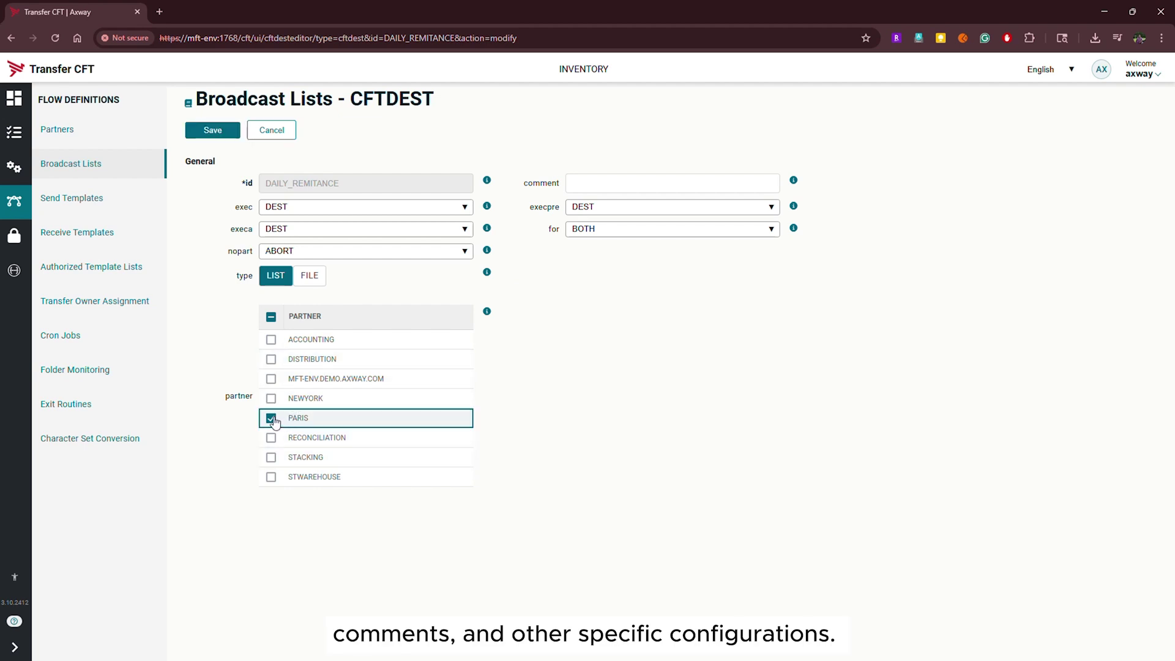
left_click(274, 421)
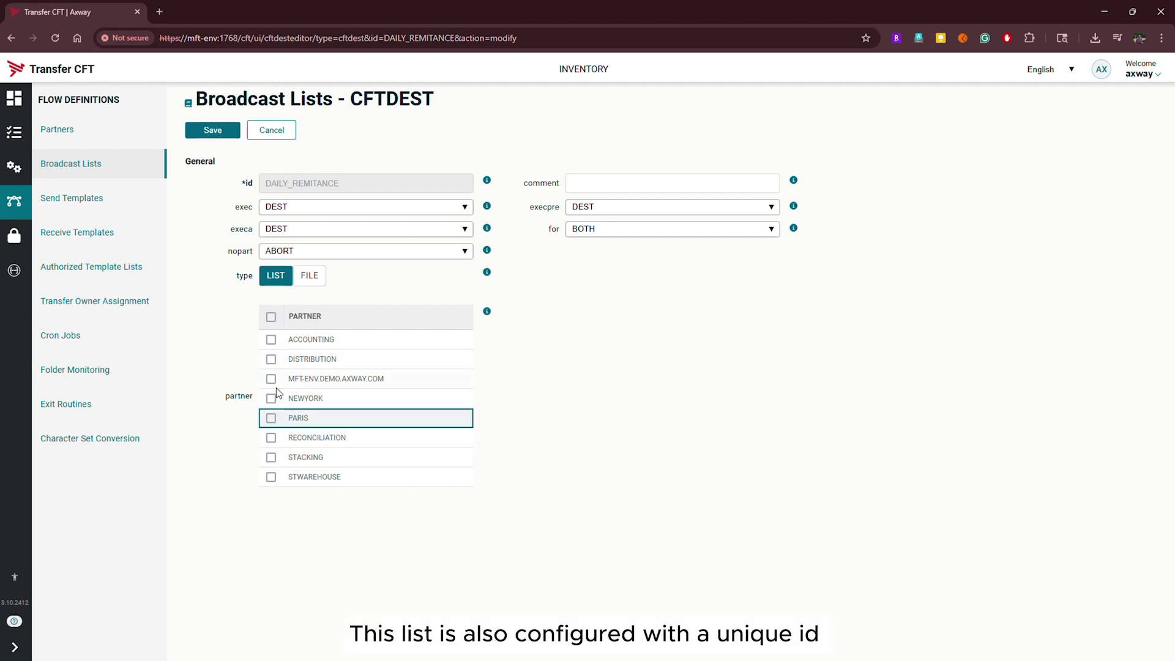
left_click(276, 388)
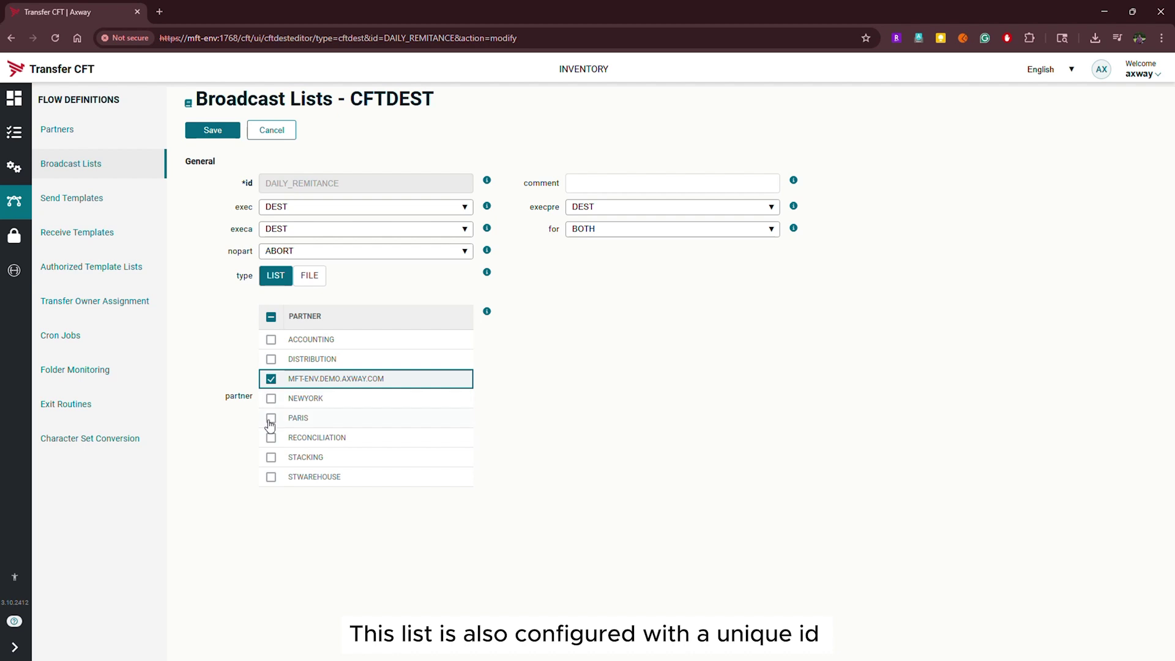
left_click(271, 380)
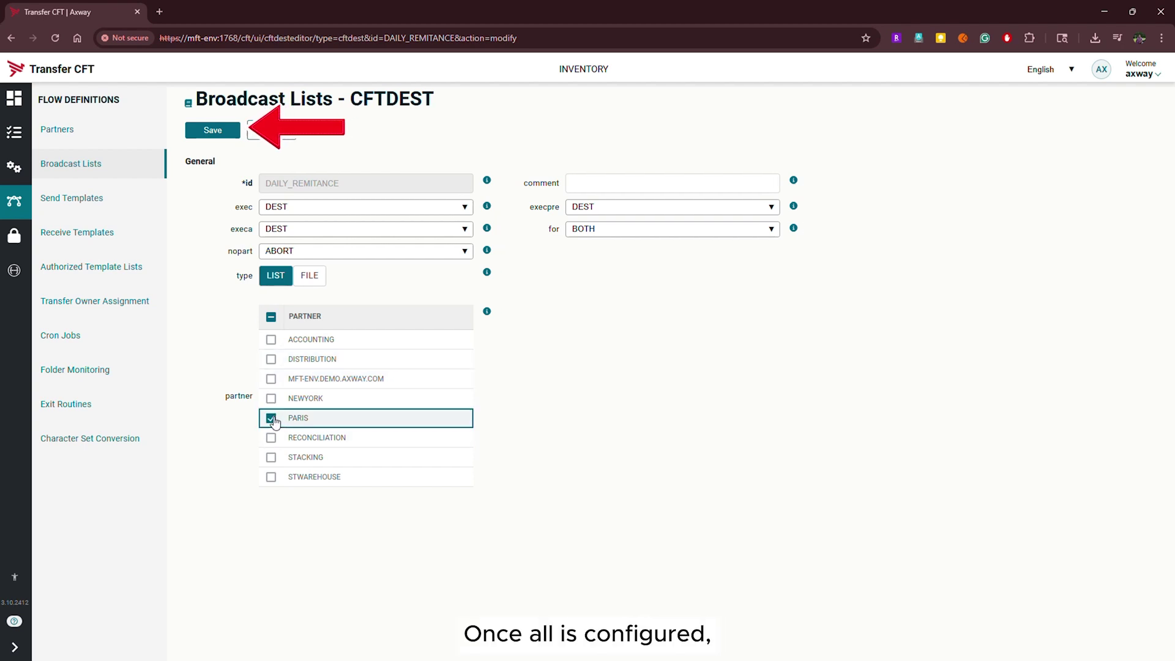
left_click(272, 420)
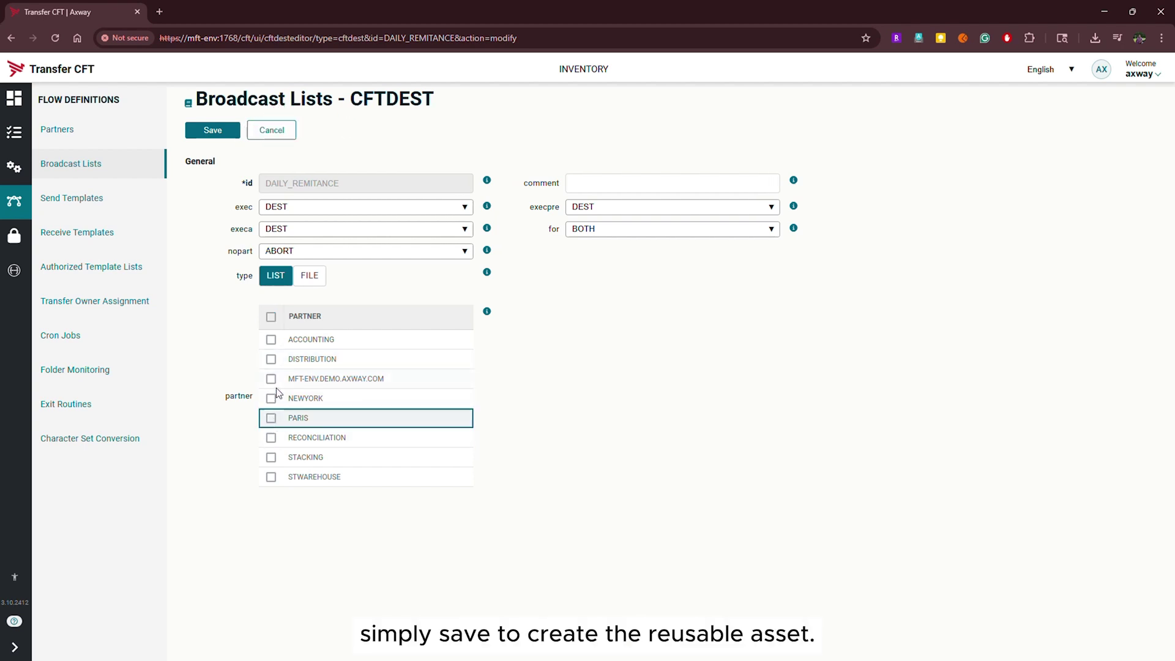
Select only the DISTRIBUTION, RECONCILIATION and STACKING partners in the DAILY_REMITANCE broadcast list.
left_click(271, 379)
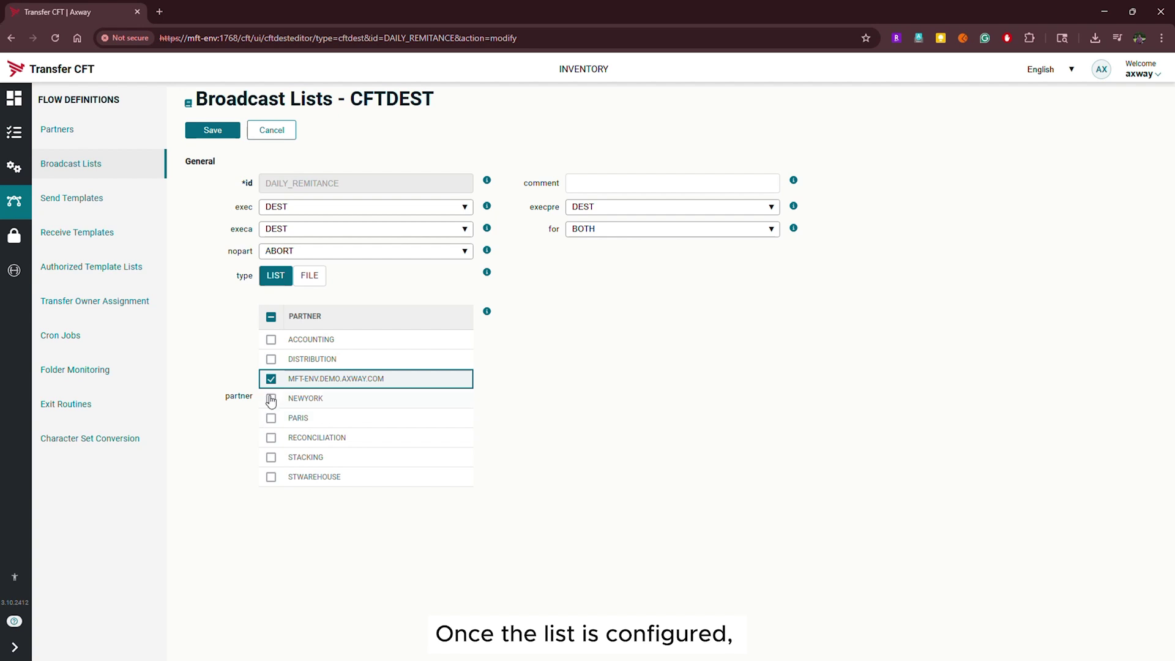
left_click(271, 379)
left_click(271, 359)
left_click(271, 437)
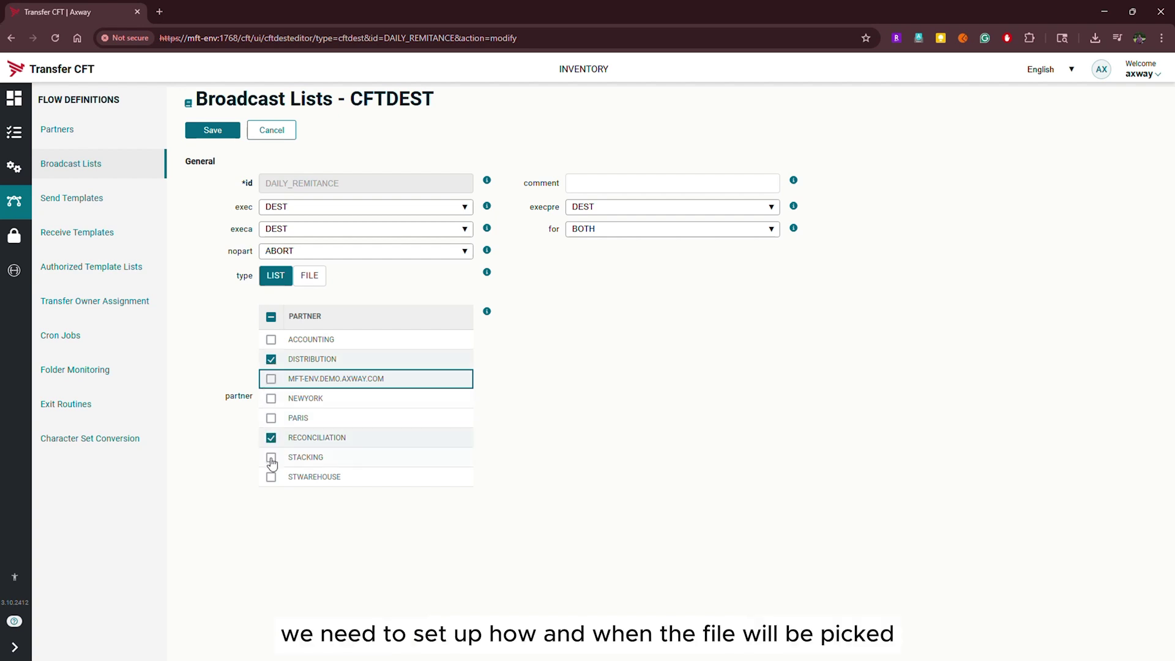
left_click(271, 458)
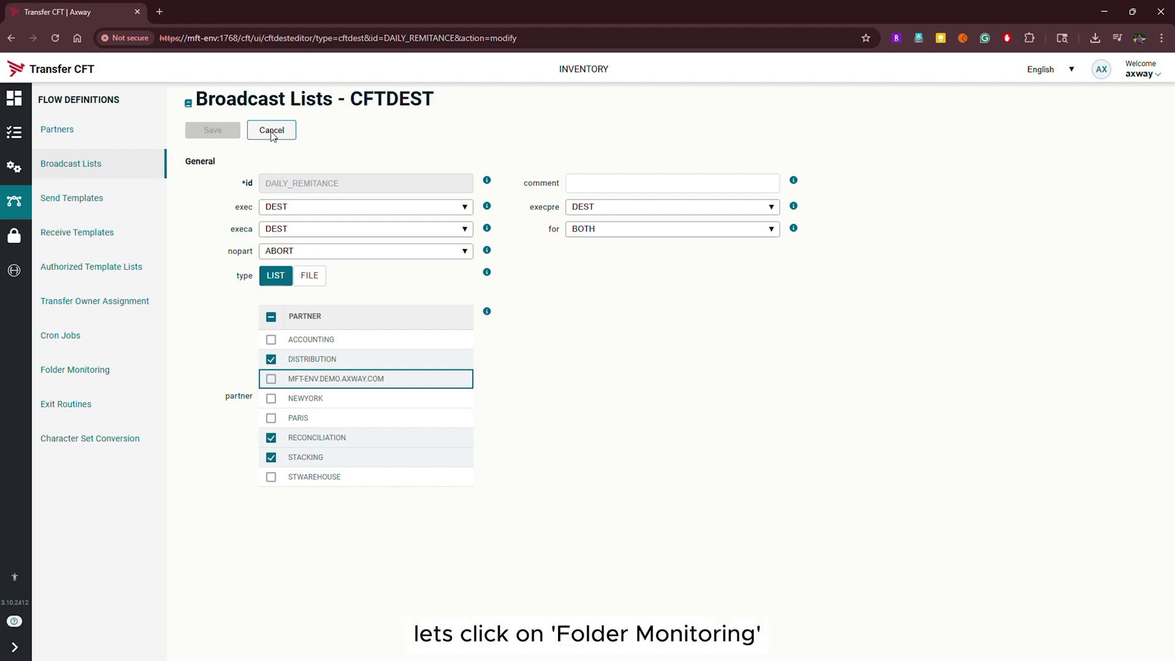
Open the BROADCAST_DAILY_REMITANCE folder monitoring definition and examine its general settings, including the scan interval.
left_click(62, 377)
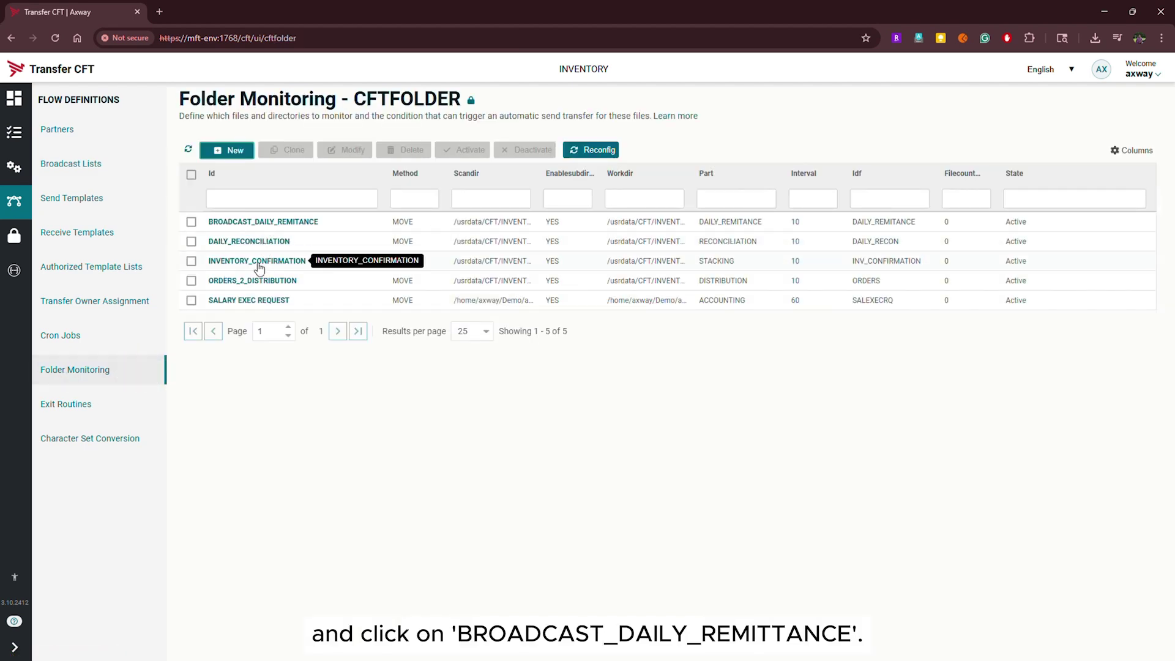
left_click(262, 223)
left_click(263, 224)
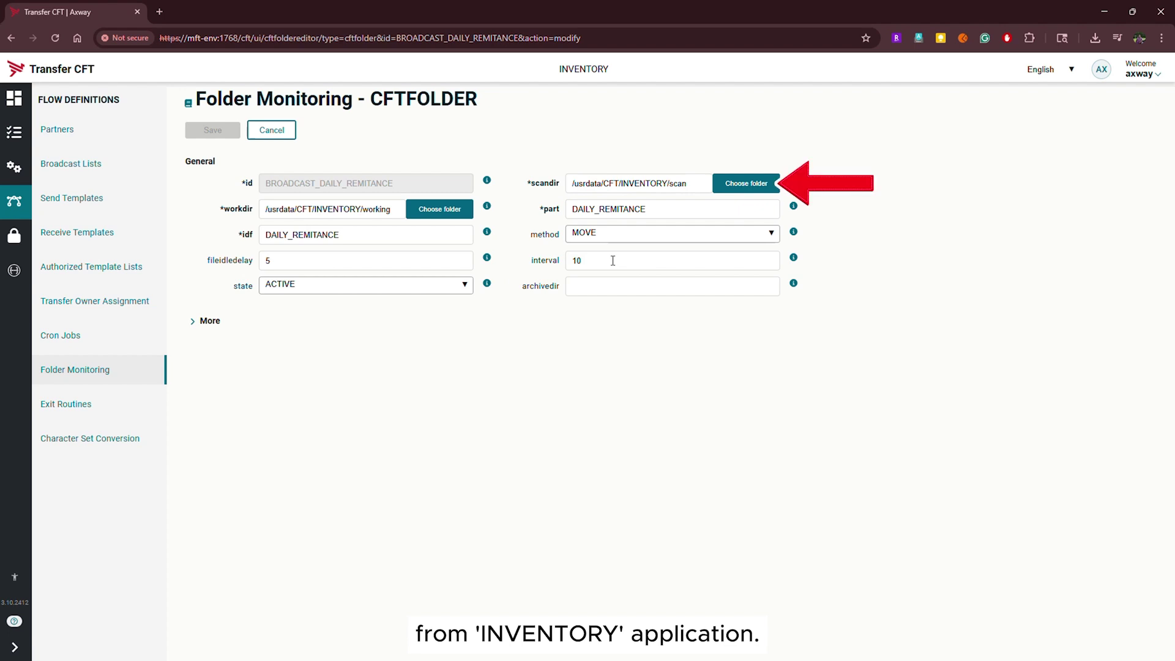
left_click(612, 261)
left_click_drag(578, 260, 544, 261)
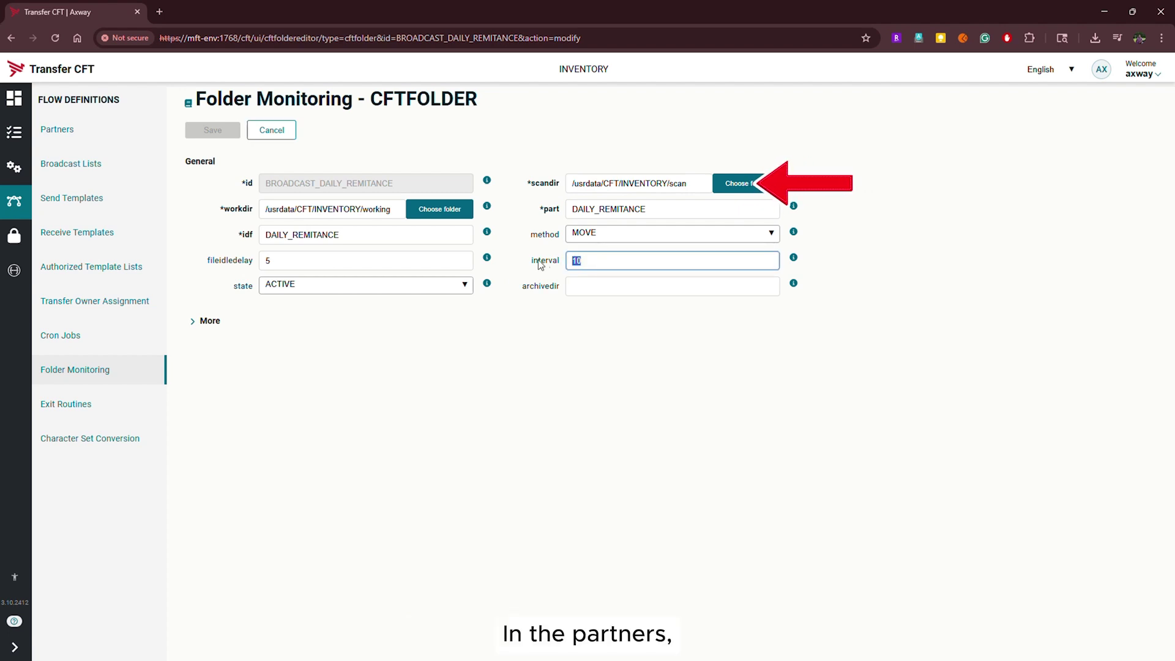